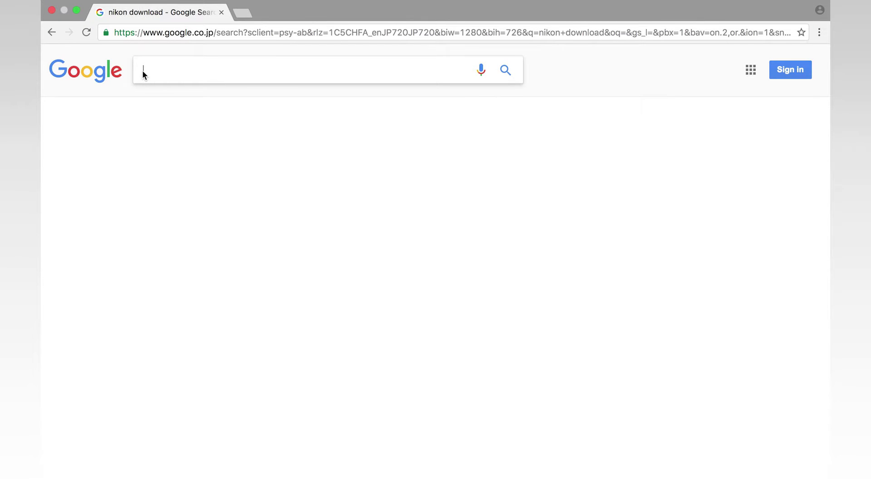
# Search Google for 'nikon download center' and open the Nikon Download Center result
pyautogui.write('niko')
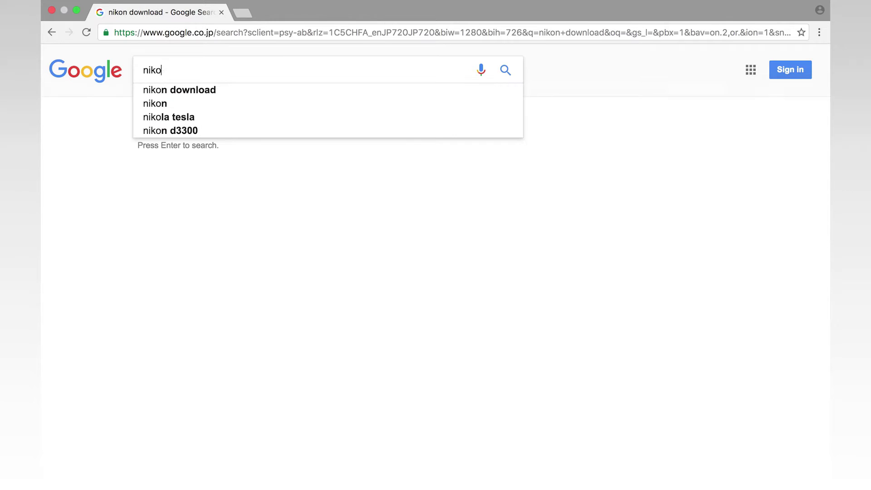
pyautogui.write('n download center')
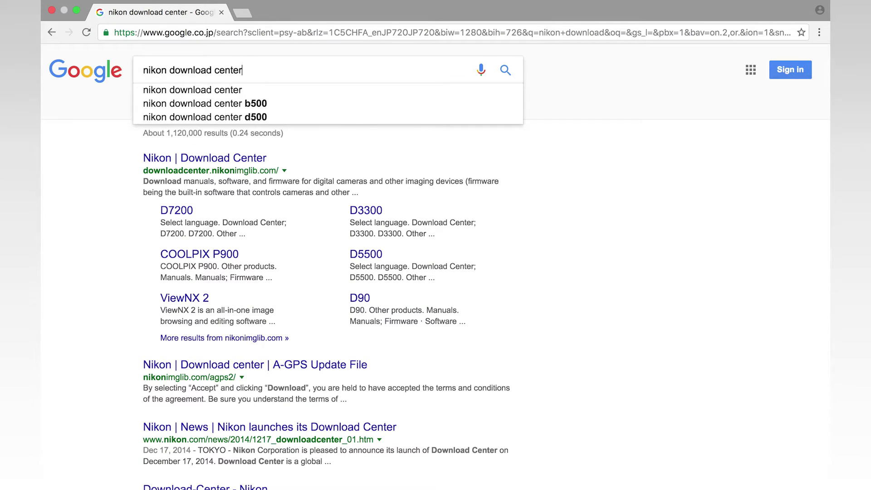
pyautogui.press('Return')
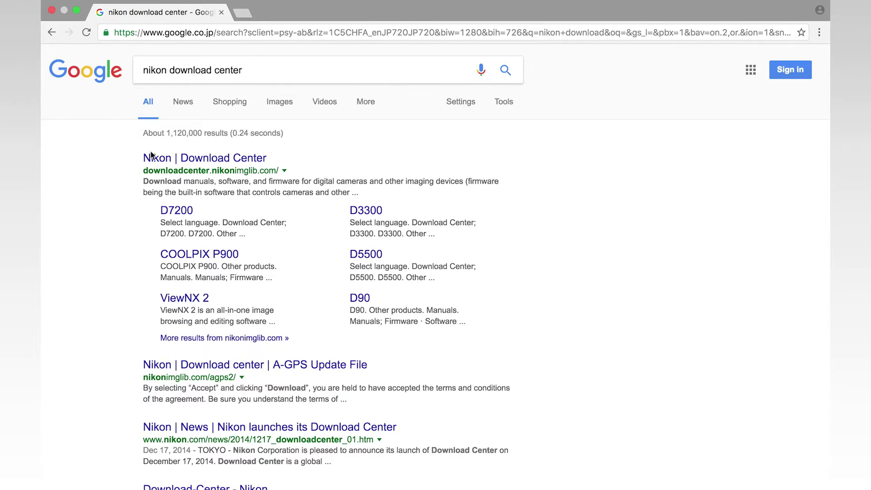
pyautogui.click(153, 158)
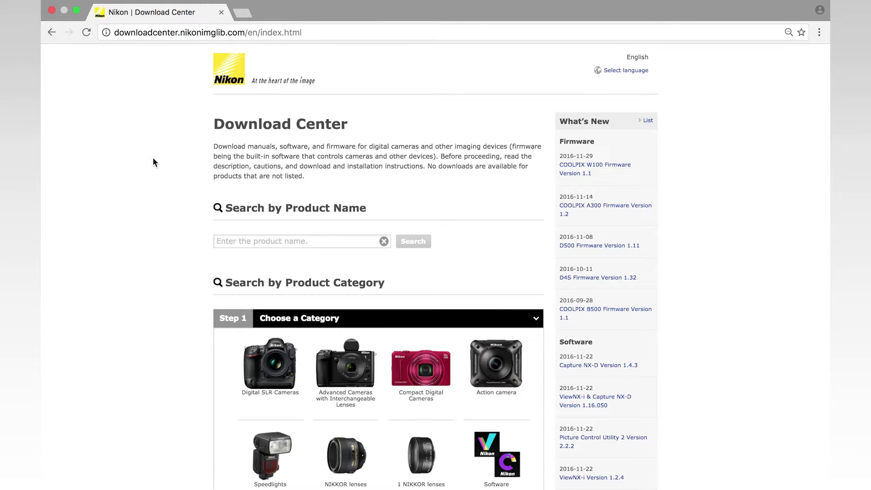
# Find the KeyMission 360/170 Utility product by name and open its download page
pyautogui.click(263, 244)
pyautogui.write('key')
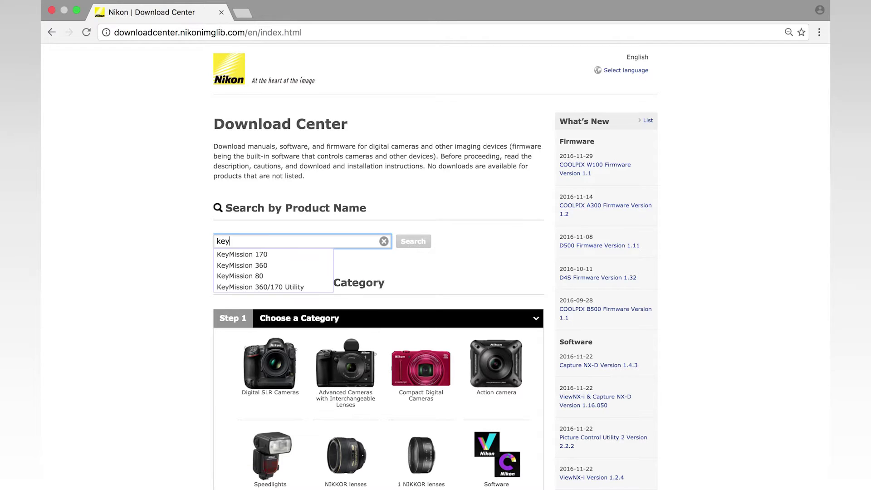
pyautogui.click(262, 286)
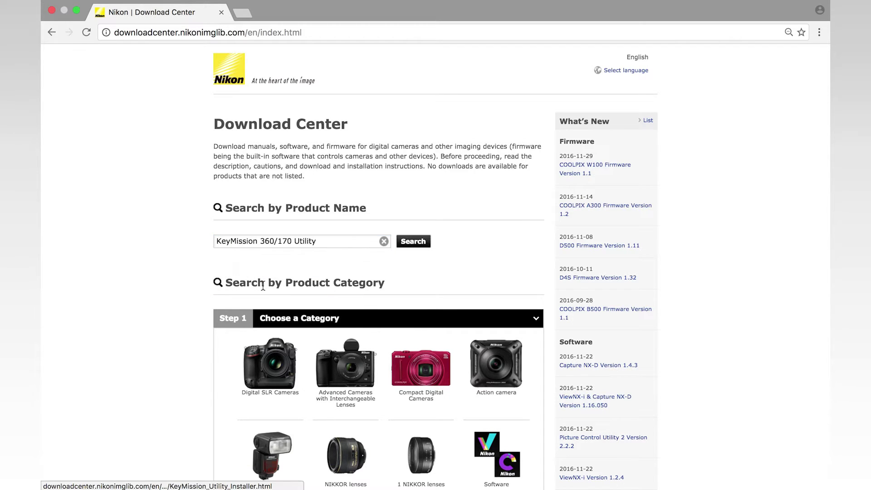
pyautogui.click(413, 244)
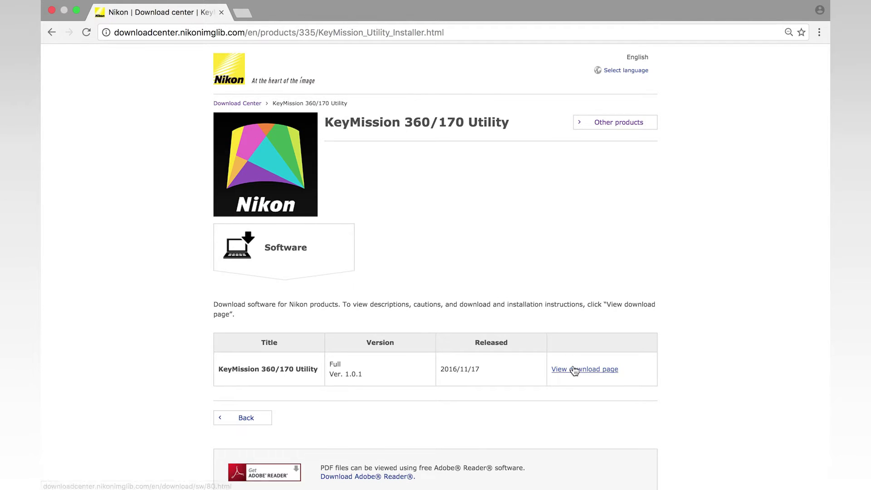
pyautogui.click(574, 368)
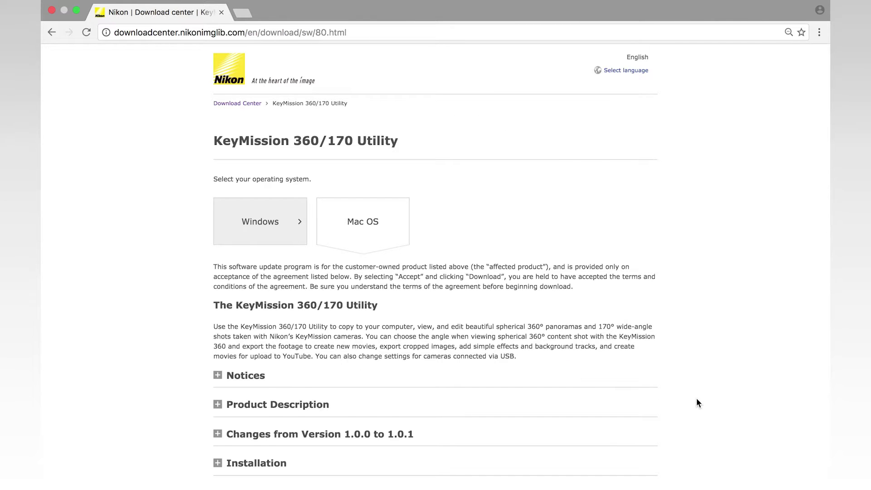
# Choose the USA and Latin America region and download the utility installer
pyautogui.scroll(-2, 695, 397)
pyautogui.scroll(-6, 695, 397)
pyautogui.scroll(-1, 696, 399)
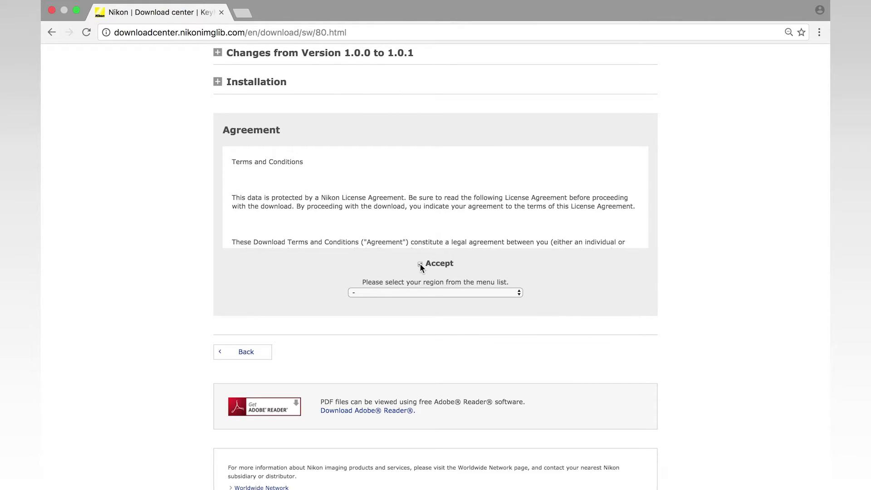
pyautogui.click(423, 292)
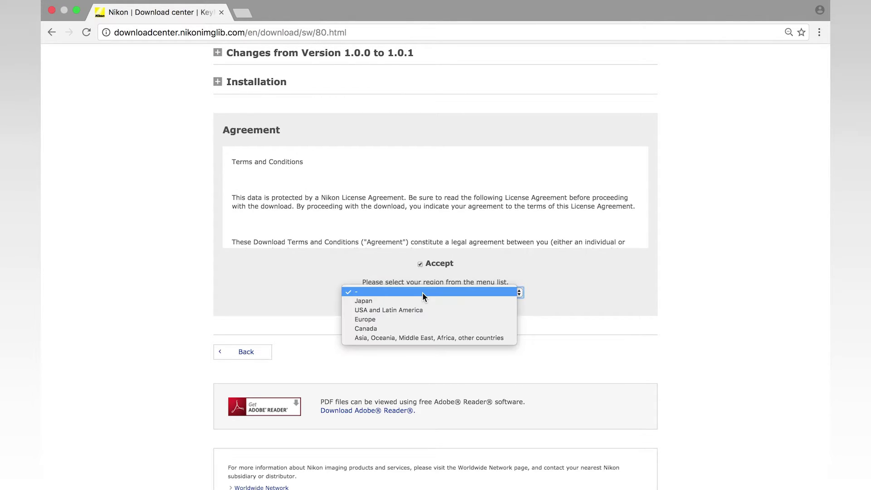
pyautogui.click(422, 310)
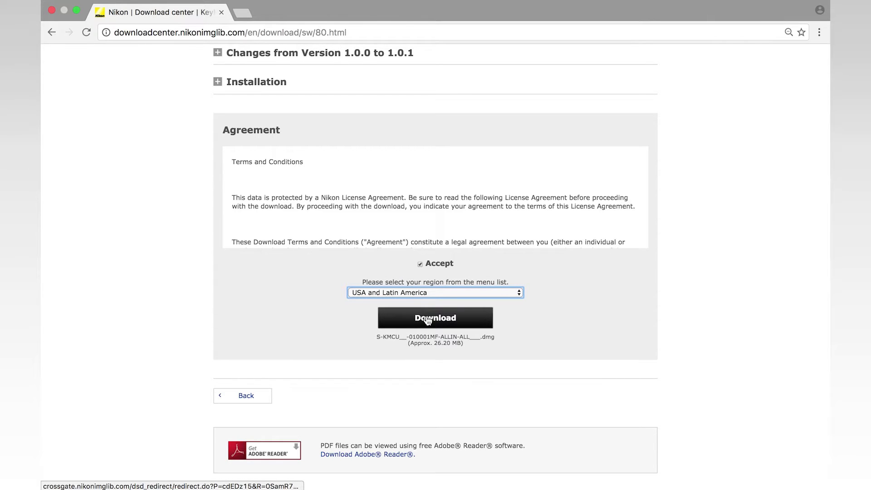
pyautogui.click(427, 319)
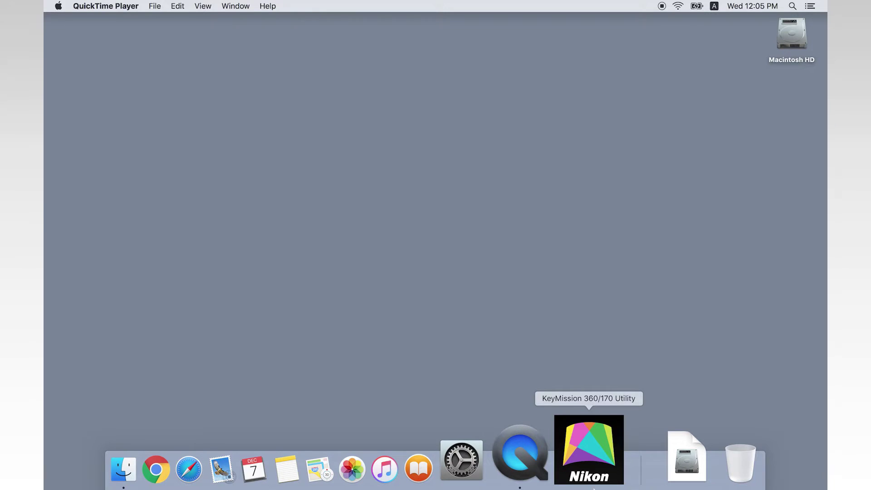
# Launch KeyMission 360/170 Utility from its Dock icon
pyautogui.click(592, 481)
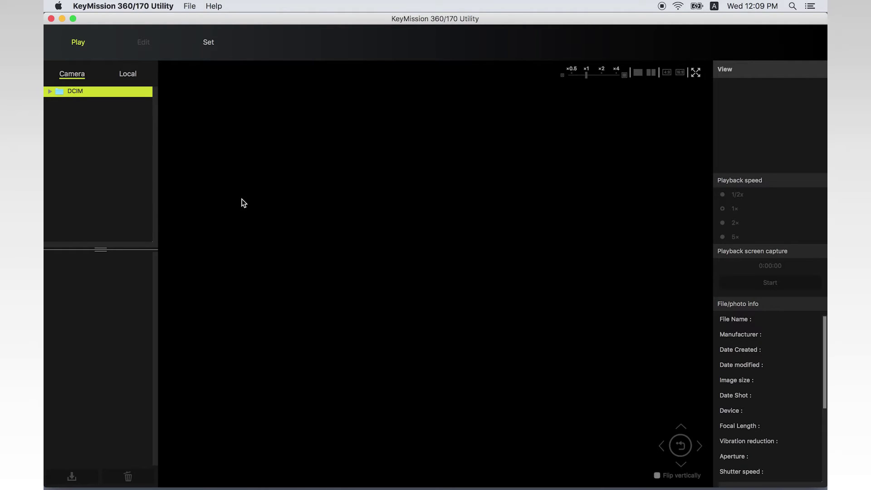
# Expand the camera's DCIM folder to reveal its 101NIKON subfolder
pyautogui.click(50, 92)
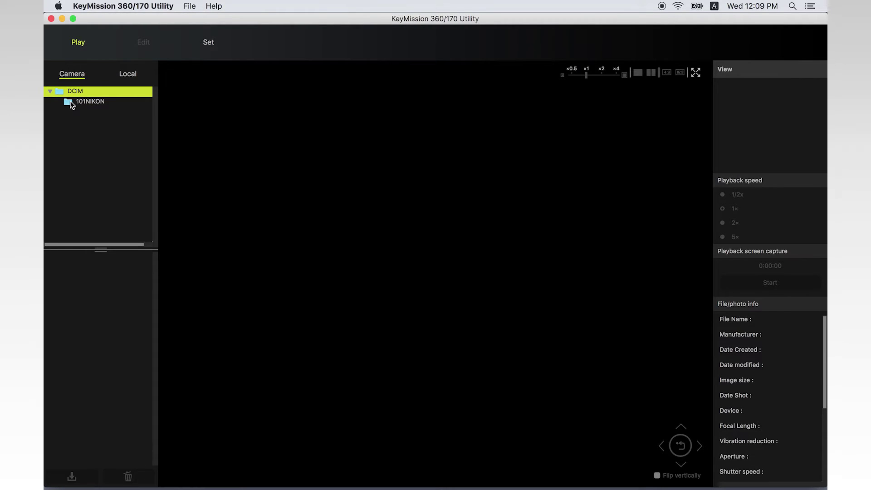
# List the 101NIKON folder's thumbnails and open DSCN0128.JPG in the viewer
pyautogui.click(70, 101)
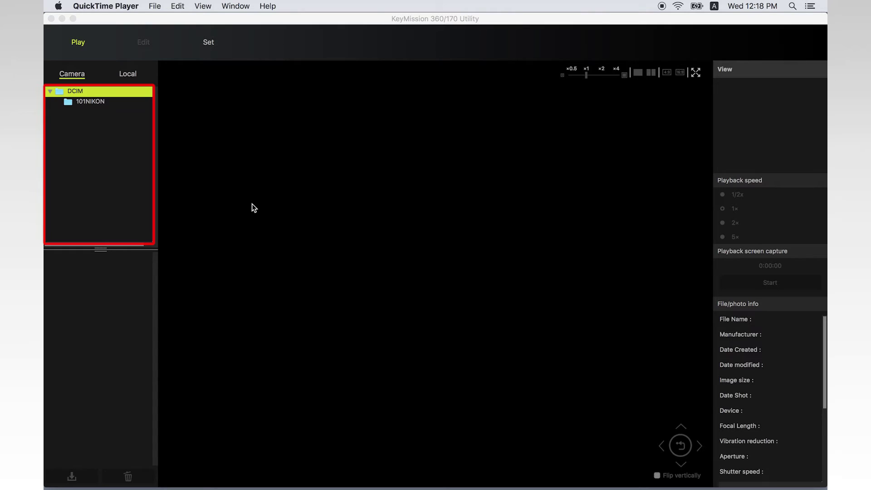
pyautogui.click(93, 102)
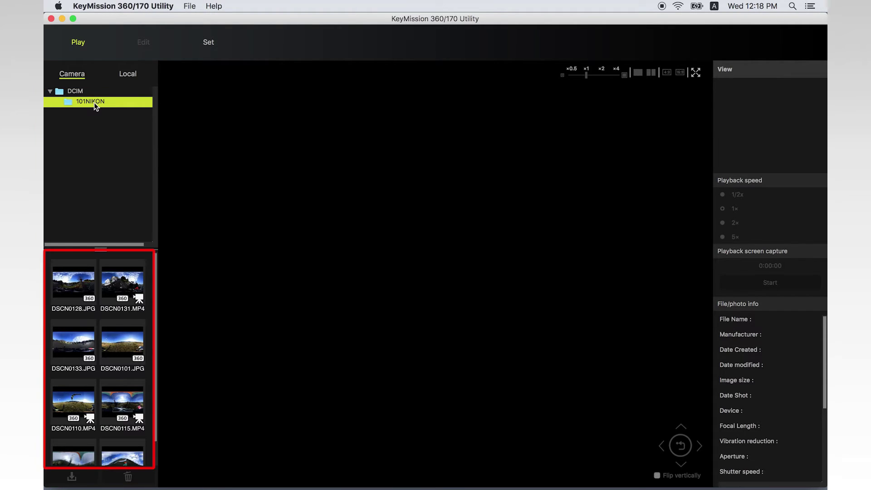
pyautogui.click(72, 281)
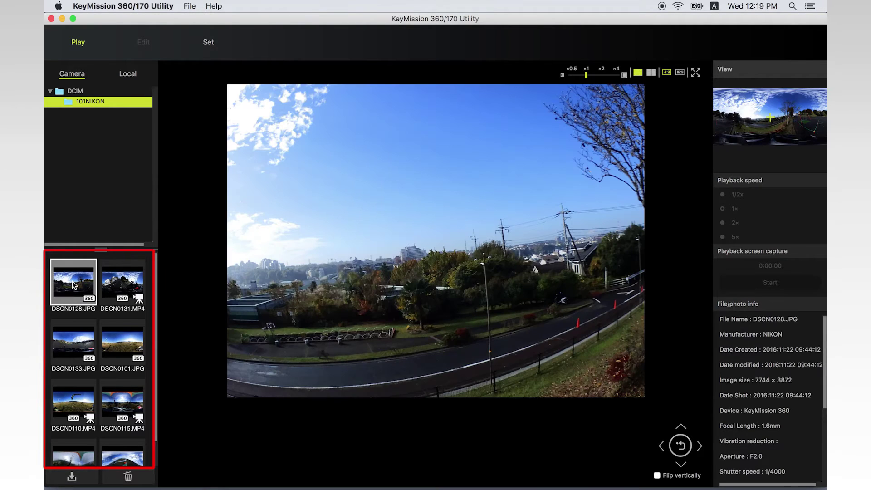
# Preview DSCN0110.MP4, then rotate DSCN0128.JPG's 360° view toward sky and trees
pyautogui.click(80, 402)
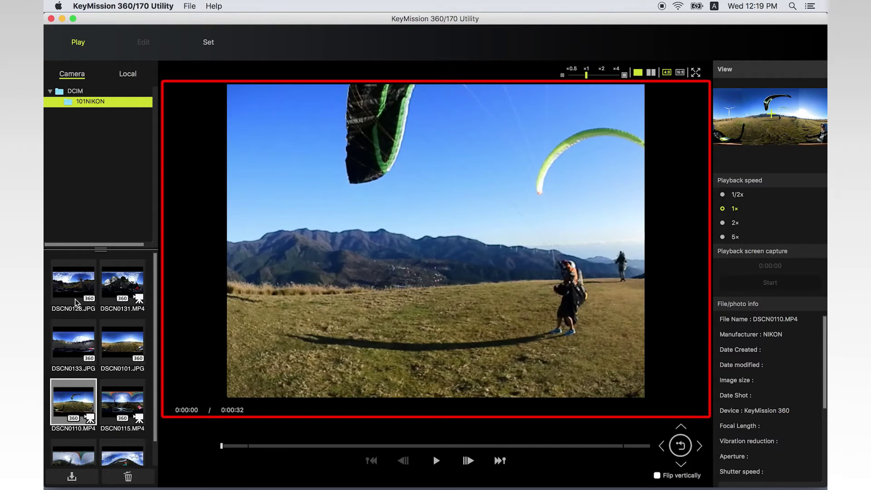
pyautogui.click(71, 287)
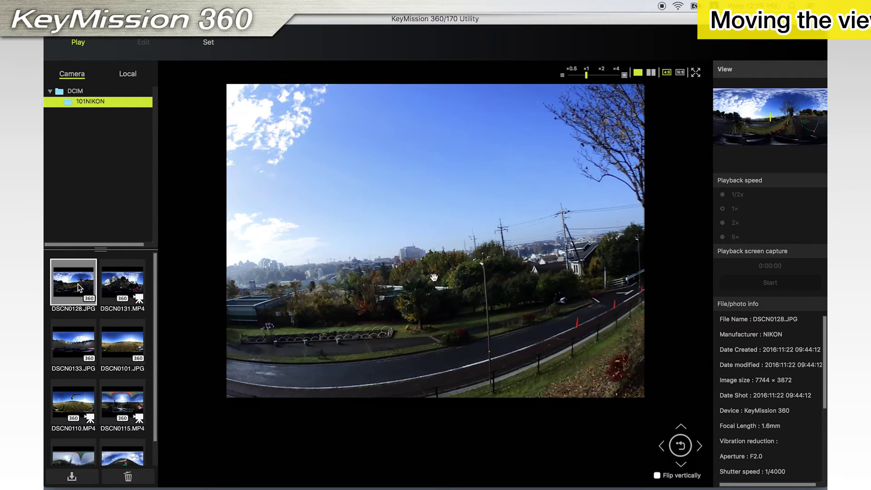
pyautogui.moveTo(319, 272)
pyautogui.mouseDown()
pyautogui.moveTo(597, 283)
pyautogui.moveTo(583, 189)
pyautogui.moveTo(574, 321)
pyautogui.mouseUp()
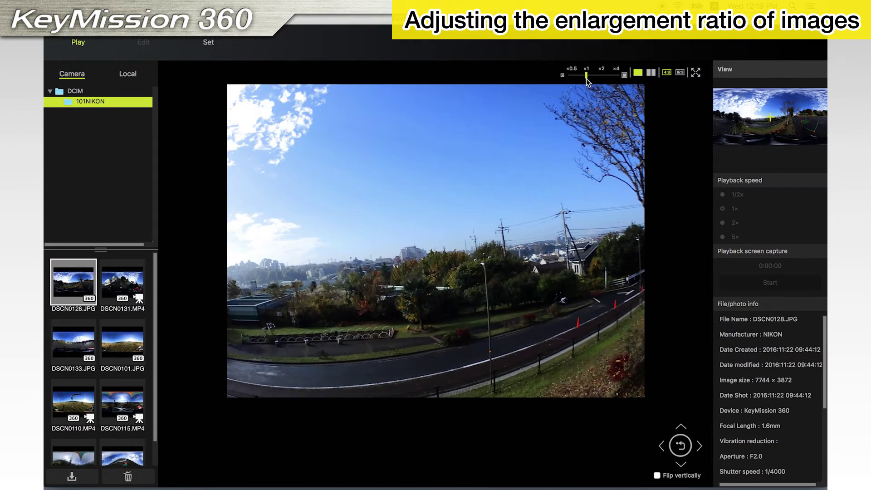
# Try magnifying DSCN0128.JPG with the enlargement slider, ending back at ×1
pyautogui.moveTo(586, 75)
pyautogui.mouseDown()
pyautogui.moveTo(616, 75)
pyautogui.moveTo(572, 76)
pyautogui.moveTo(587, 75)
pyautogui.mouseUp()
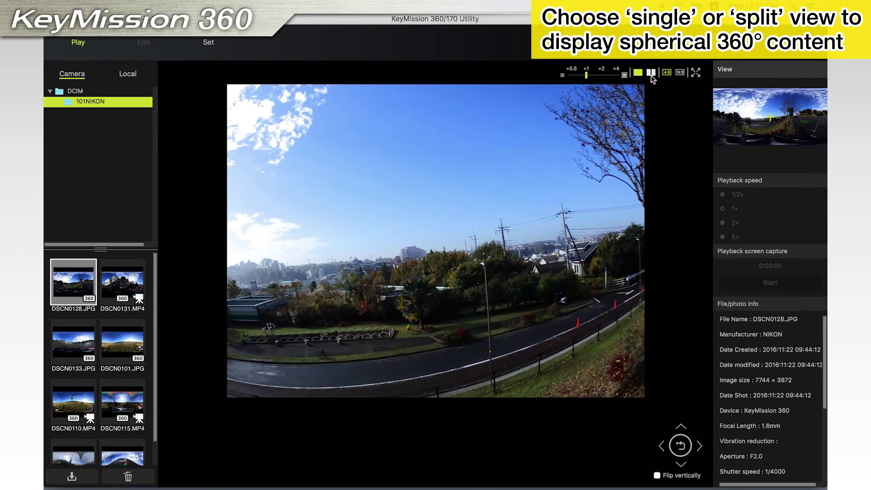
# Show DSCN0128.JPG in two split panes, rotate toward the swings, then restore single view
pyautogui.click(651, 73)
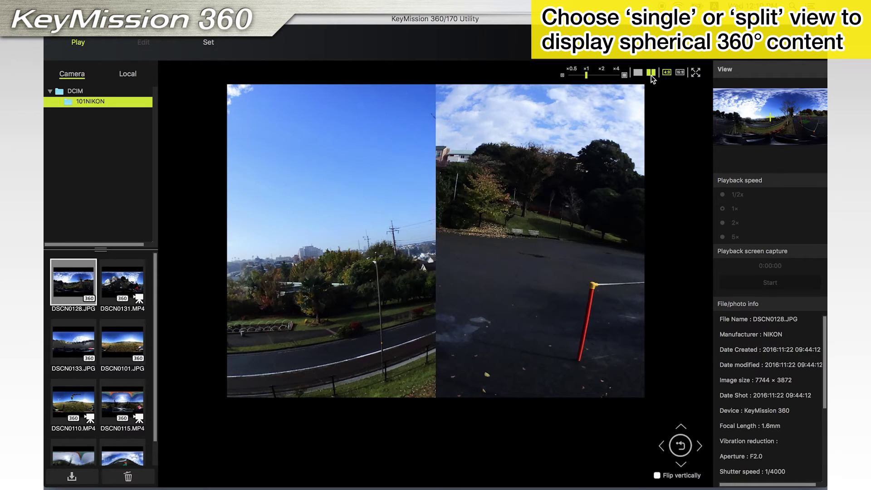
pyautogui.moveTo(414, 237); pyautogui.dragTo(522, 237)
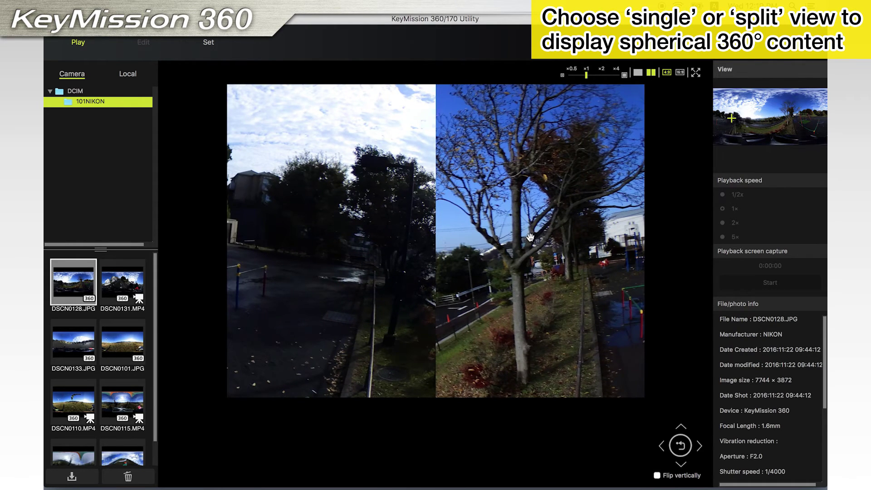
pyautogui.moveTo(528, 236)
pyautogui.mouseDown()
pyautogui.moveTo(431, 236)
pyautogui.moveTo(378, 249)
pyautogui.mouseUp()
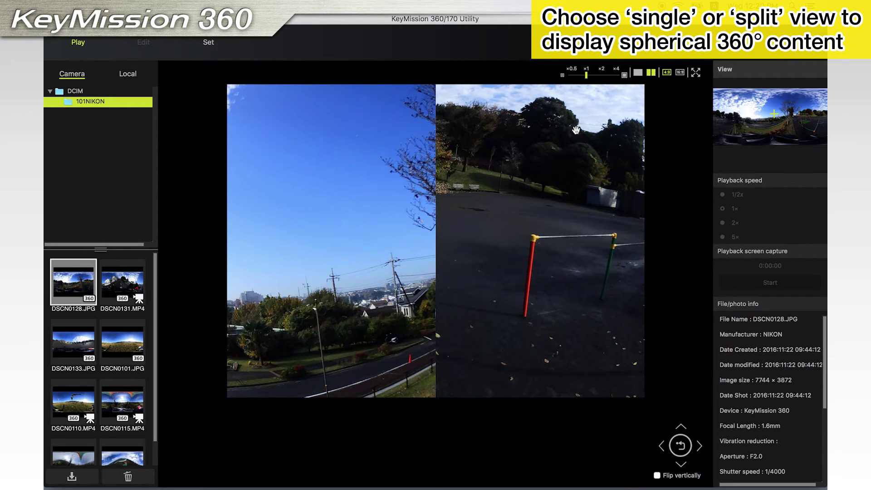
pyautogui.click(639, 77)
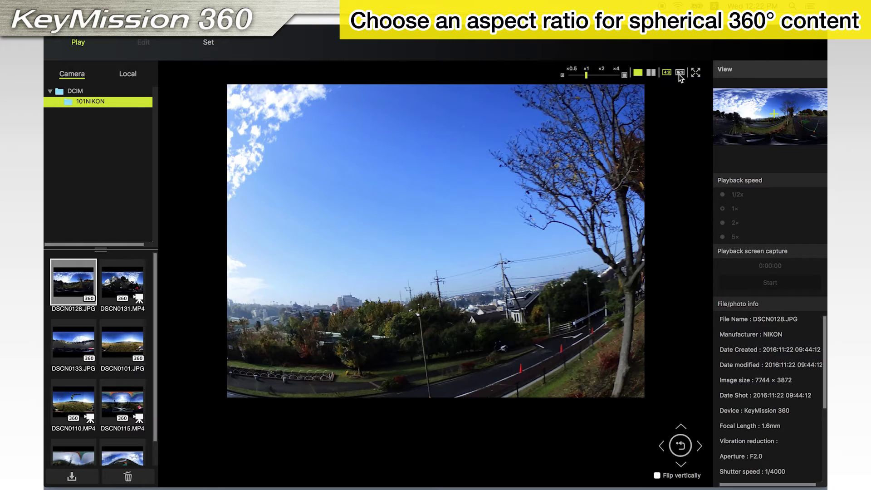
pyautogui.click(678, 74)
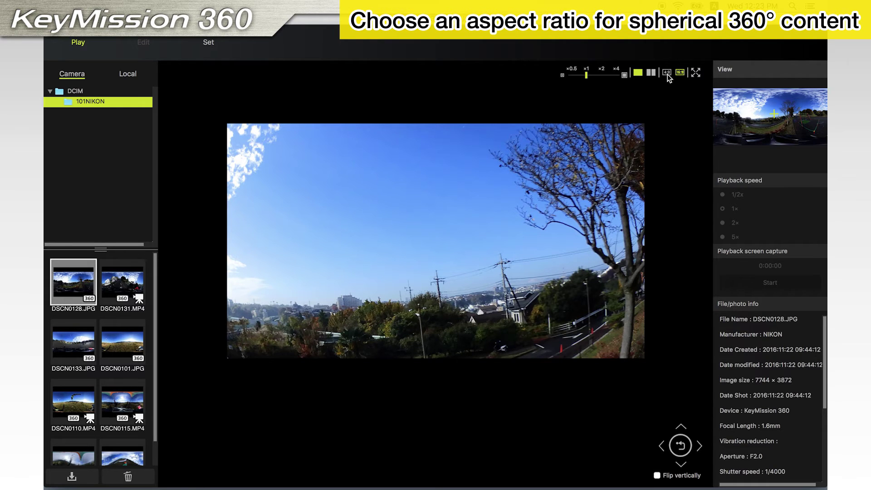
pyautogui.click(667, 75)
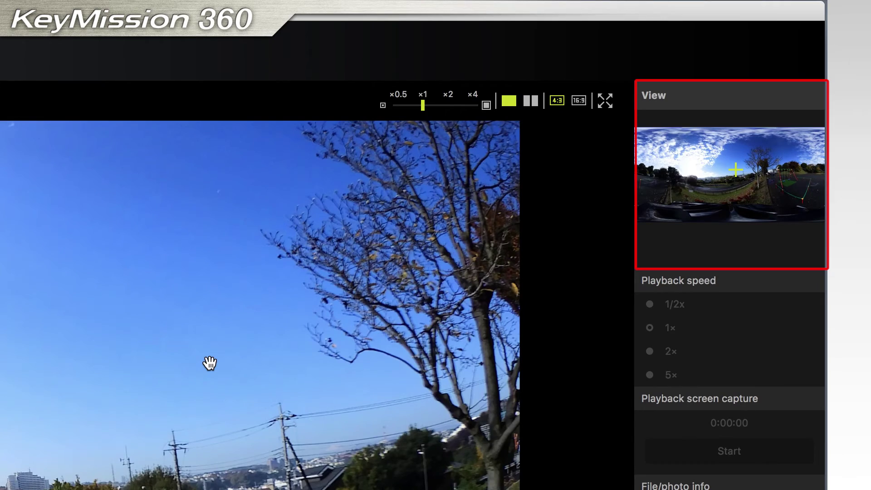
# Pan the 360° view toward the swings and right, then reset it level
pyautogui.moveTo(209, 362)
pyautogui.mouseDown()
pyautogui.moveTo(39, 359)
pyautogui.moveTo(56, 343)
pyautogui.mouseUp()
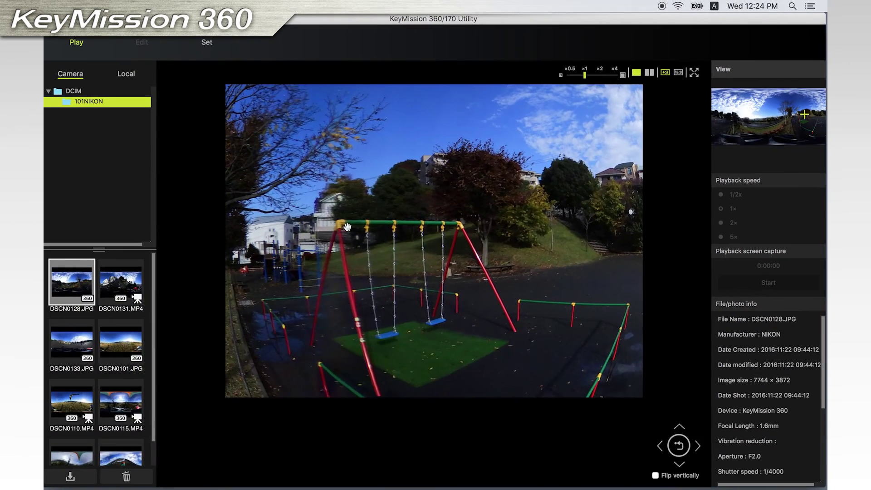
pyautogui.moveTo(317, 222)
pyautogui.mouseDown()
pyautogui.moveTo(391, 222)
pyautogui.moveTo(491, 204)
pyautogui.mouseUp()
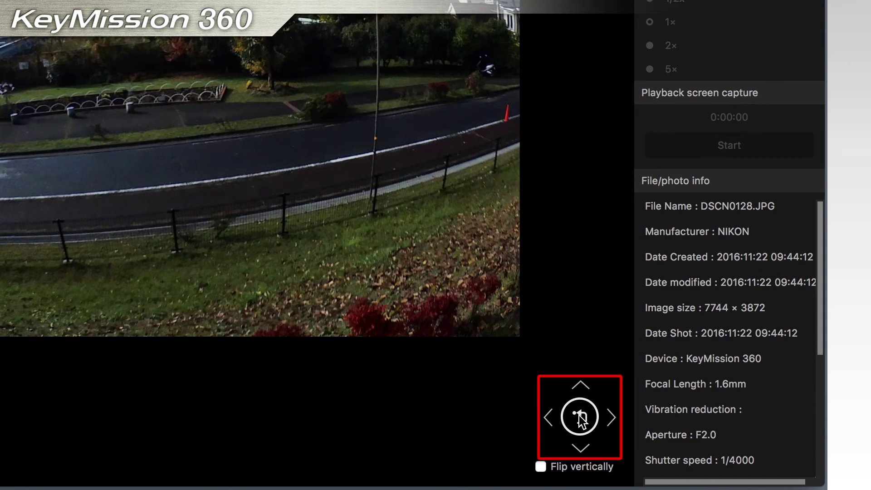
pyautogui.click(580, 417)
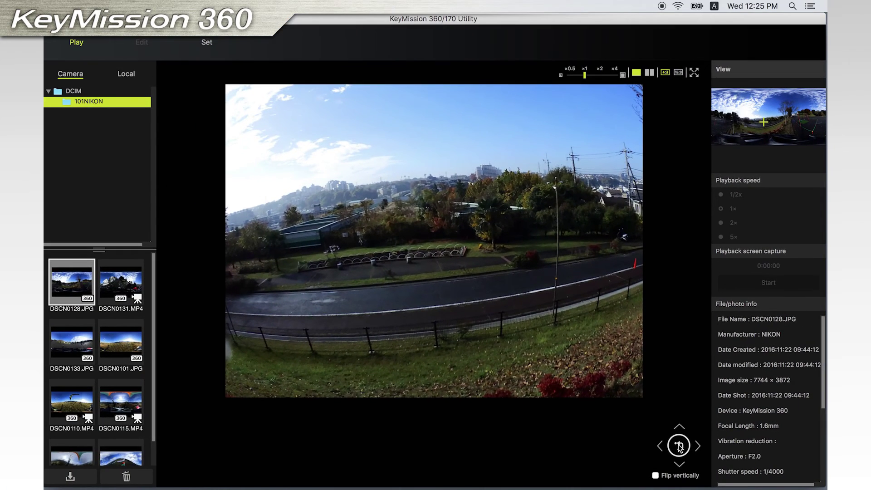
pyautogui.click(679, 449)
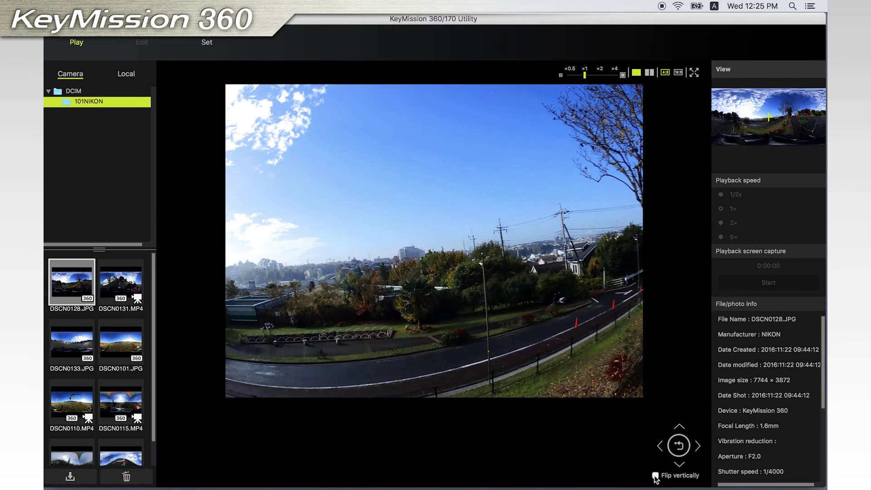
pyautogui.click(656, 476)
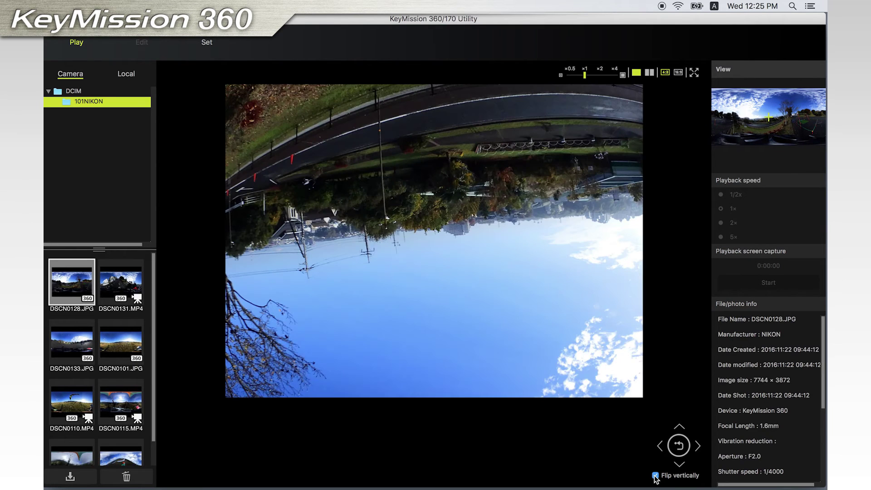
pyautogui.click(655, 476)
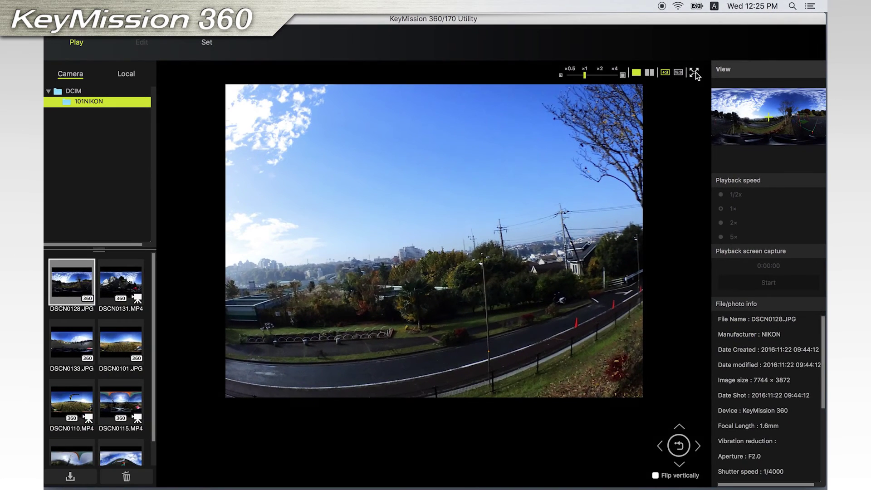
# Show the photo full screen, then return to the normal layout
pyautogui.click(694, 72)
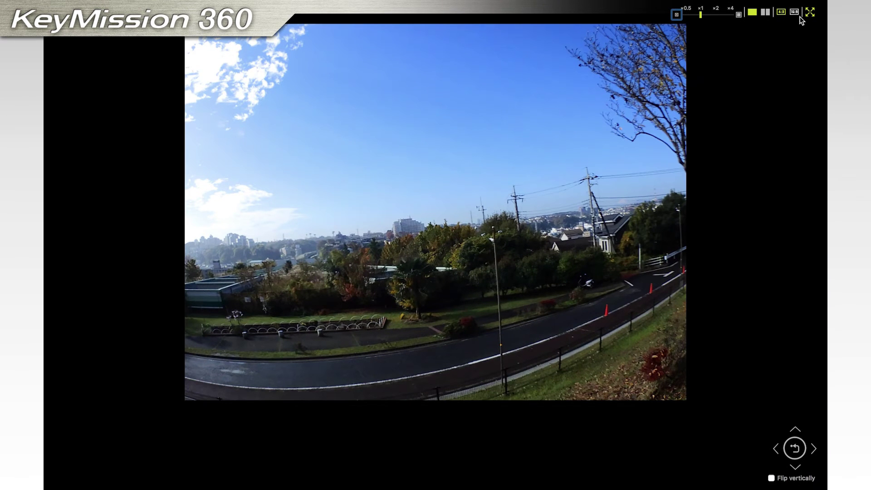
pyautogui.click(811, 12)
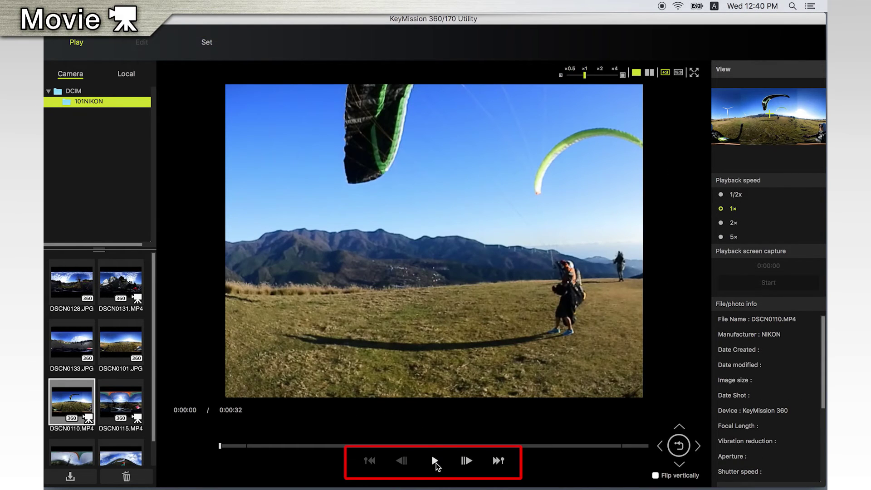
# Play DSCN0110.MP4, pause it at 0:00:03, then step a few frames forward and back
pyautogui.click(435, 462)
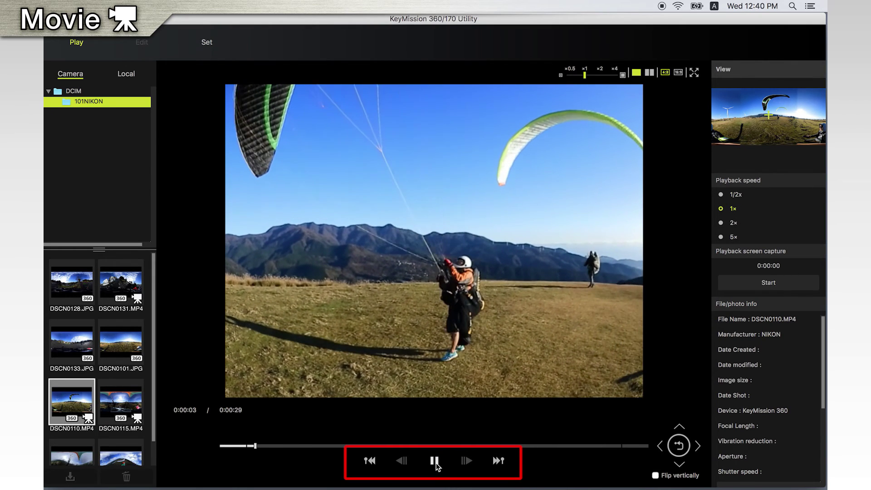
pyautogui.click(436, 462)
pyautogui.click(463, 462)
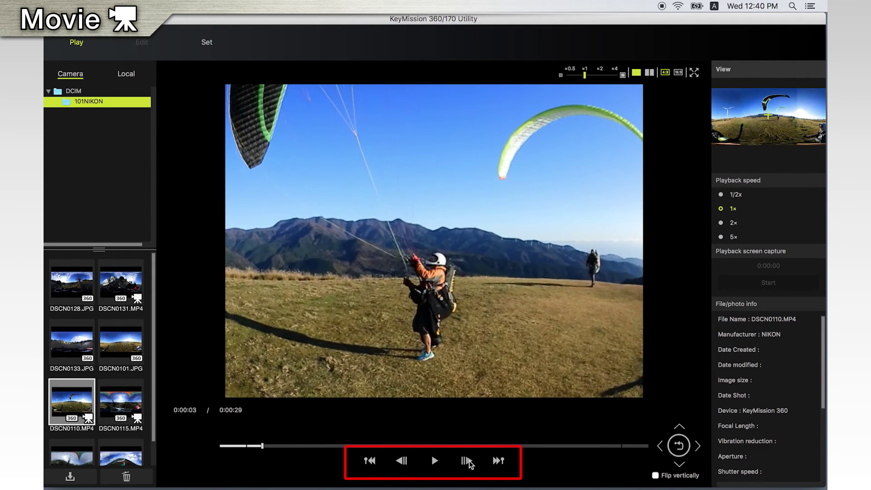
pyautogui.click(401, 460)
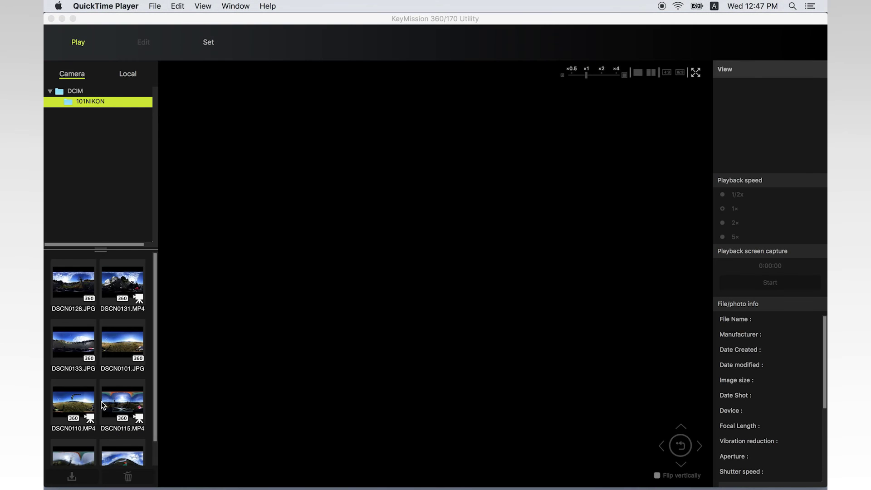
# Select the DSCN0110.MP4 thumbnail, download it, and save it to the Movies folder
pyautogui.click(85, 401)
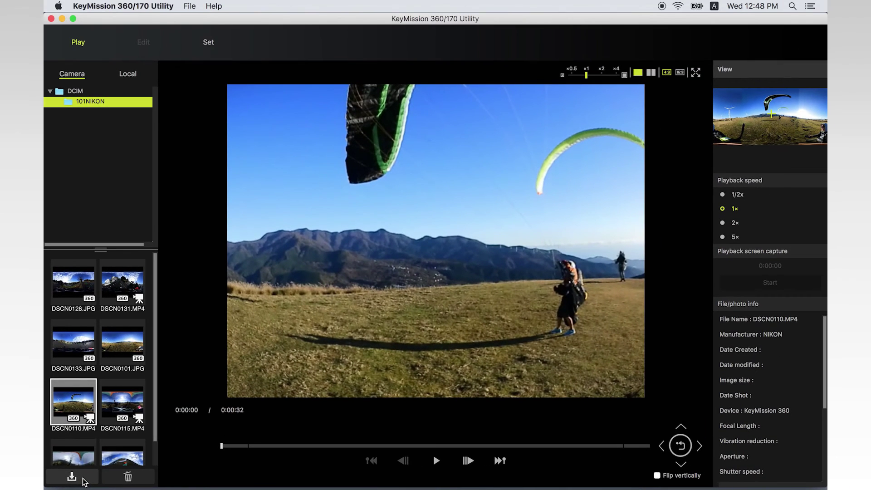
pyautogui.click(83, 477)
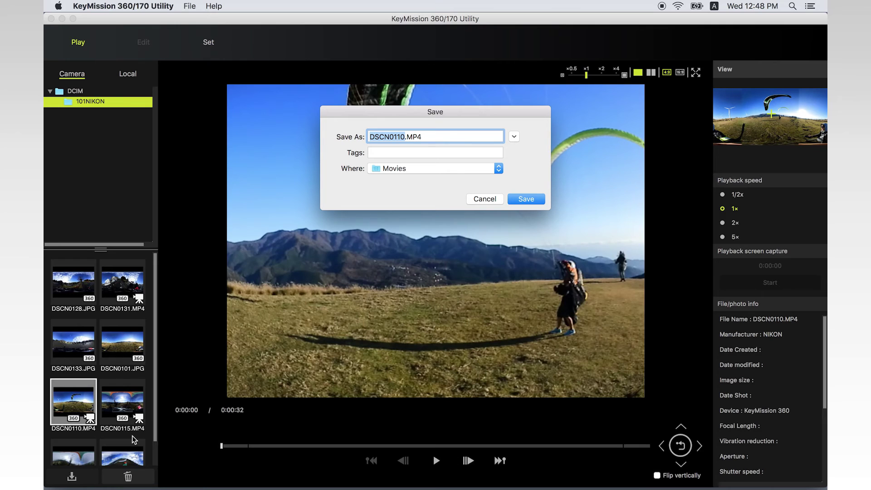
pyautogui.click(542, 202)
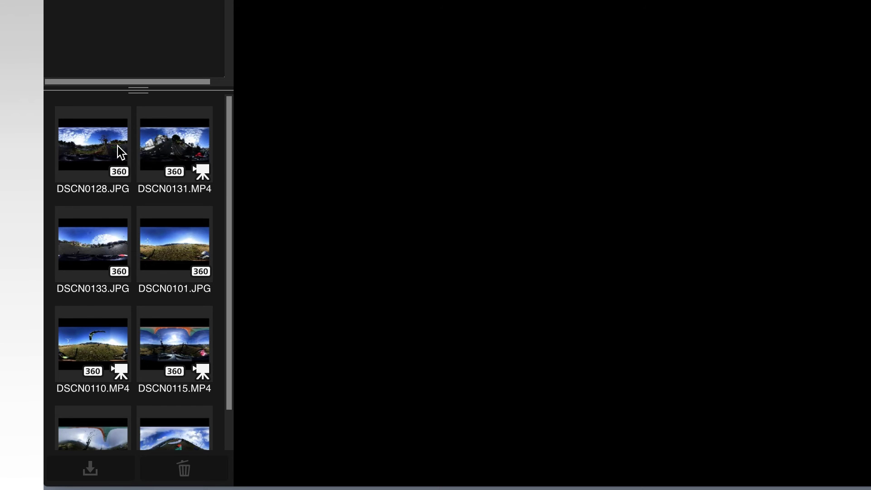
# Multi-select DSCN0128.JPG, DSCN0101.JPG and DSCN0110.MP4 and download all three at once
pyautogui.click(118, 145)
pyautogui.keyDown('ctrl'); pyautogui.click(170, 247); pyautogui.keyUp('ctrl')
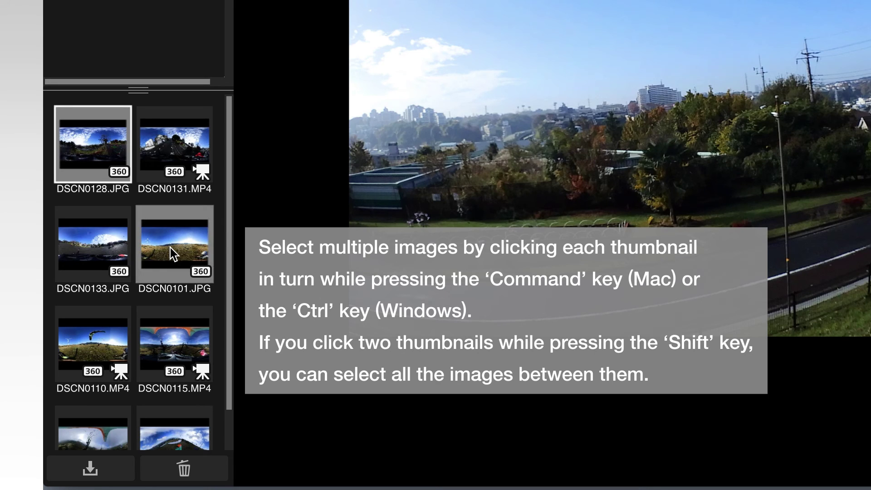
pyautogui.keyDown('ctrl'); pyautogui.click(107, 346); pyautogui.keyUp('ctrl')
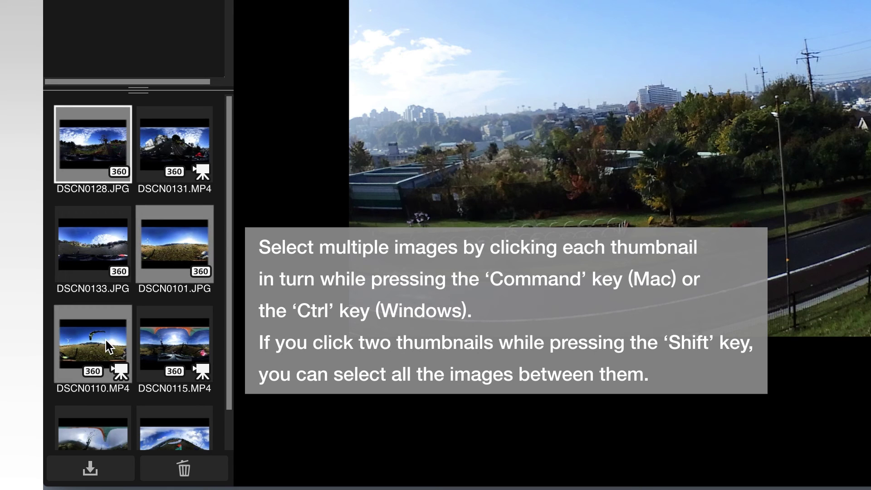
pyautogui.click(117, 469)
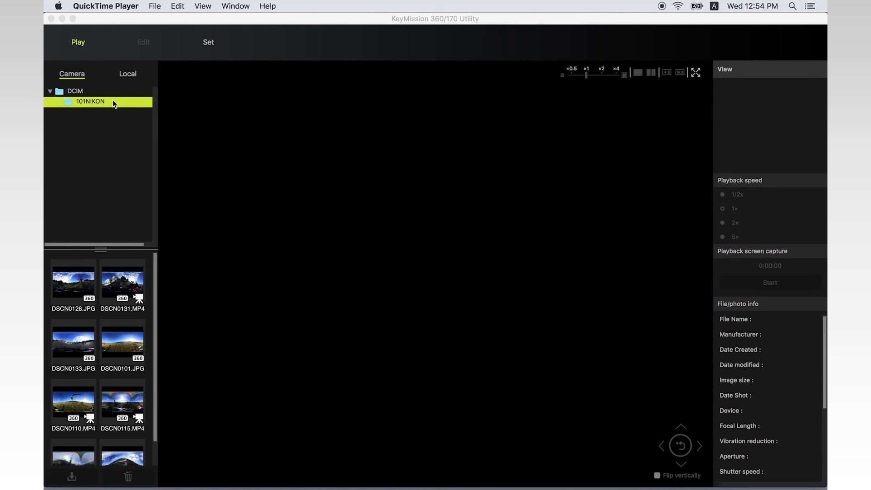
# Select the DSCN0128.JPG thumbnail and request its deletion from the camera
pyautogui.click(85, 283)
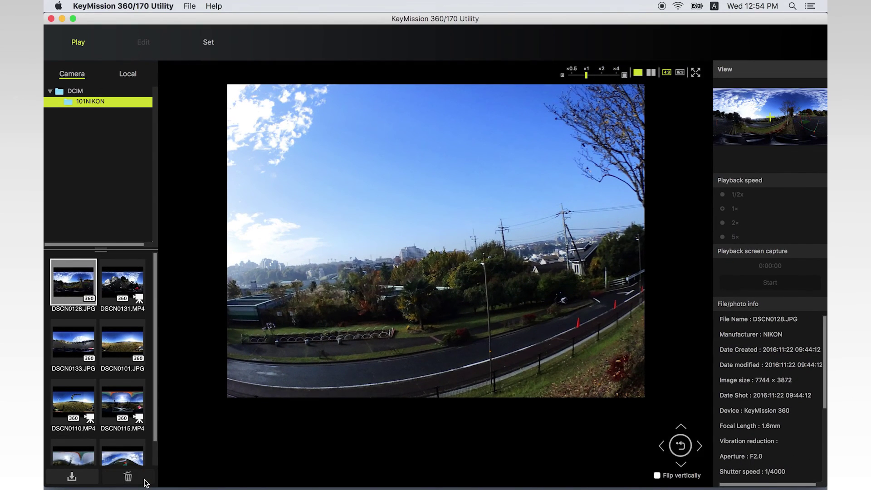
pyautogui.click(146, 483)
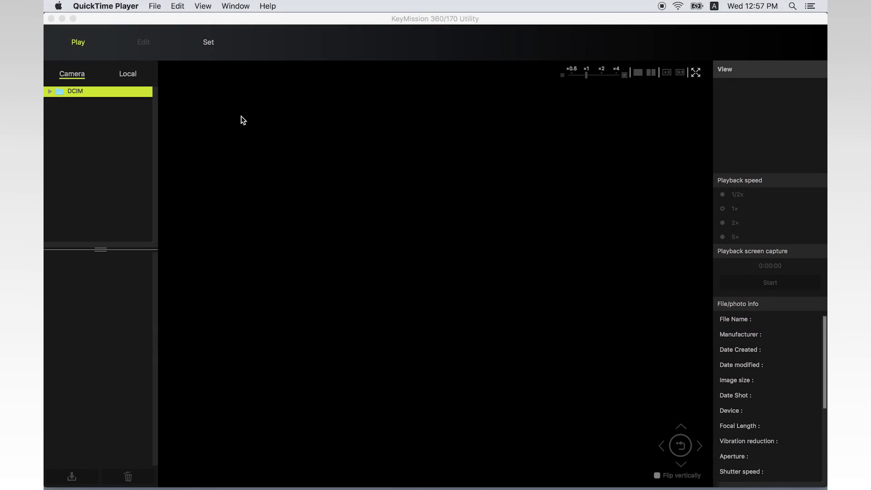
# In camera settings, check Movie options (keep 1920/24p) and White balance (keep Daylight) without changes
pyautogui.click(216, 49)
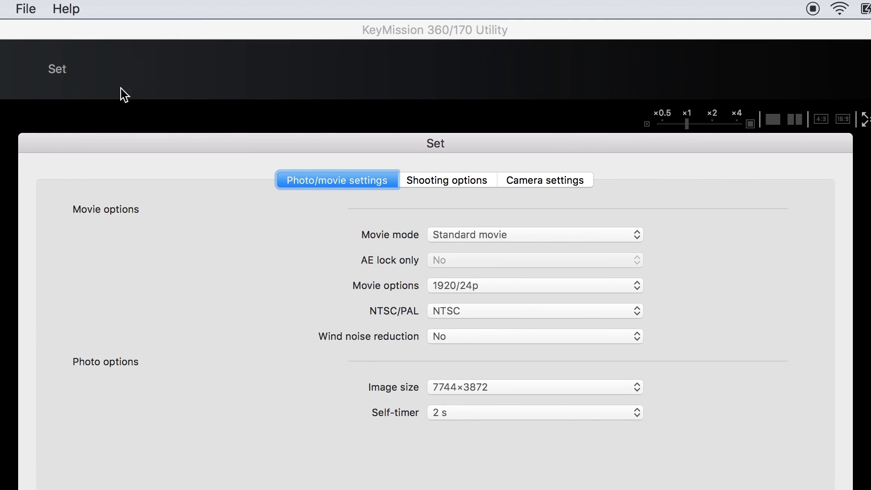
pyautogui.click(502, 283)
pyautogui.click(502, 281)
pyautogui.click(460, 177)
pyautogui.click(535, 291)
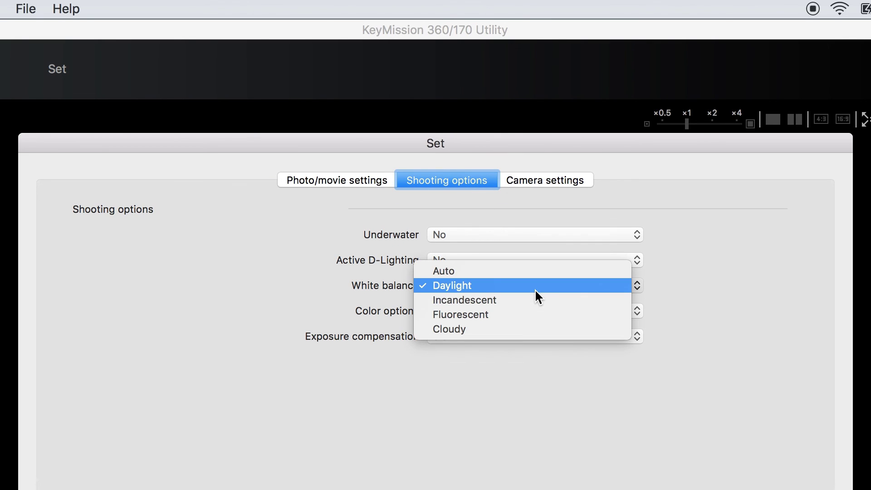